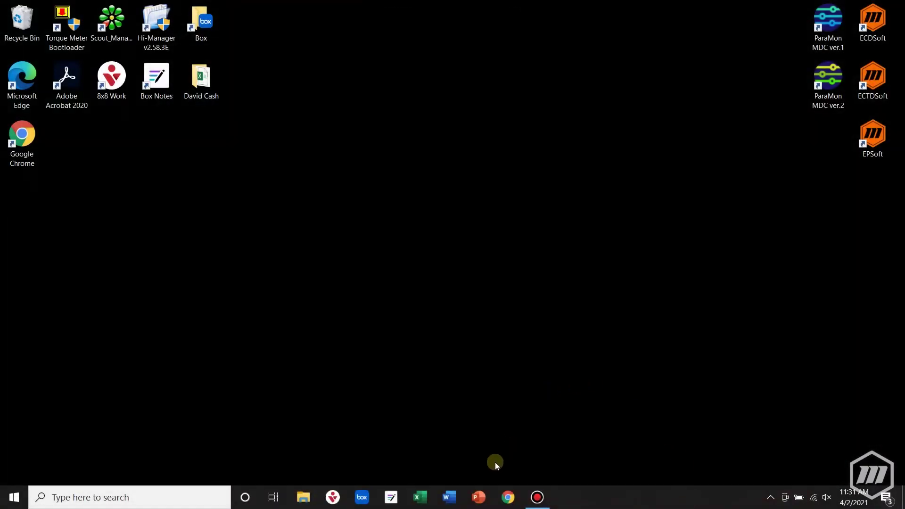
- In Chrome, open the TorqueLab LTT-Series page under Torque Analyzers and scroll to Software Download
{"action": "left_click", "coordinate": [508, 496]}
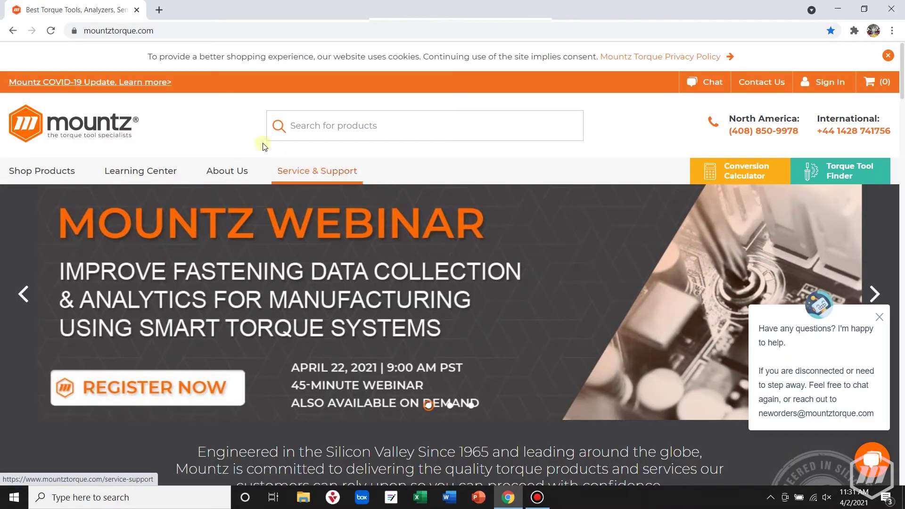
{"action": "mouse_move", "coordinate": [60, 174]}
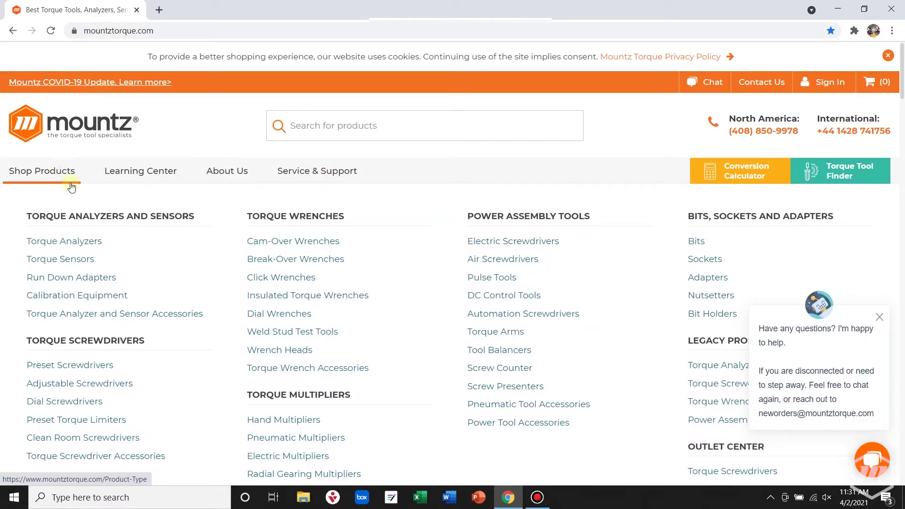
{"action": "left_click", "coordinate": [81, 241]}
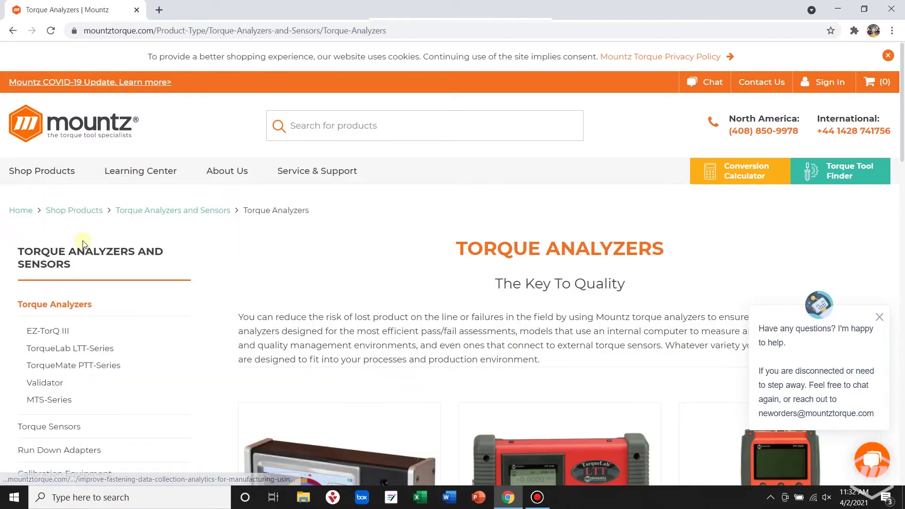
{"action": "scroll", "coordinate": [325, 255], "scroll_direction": "down", "scroll_amount": 5}
{"action": "scroll", "coordinate": [328, 258], "scroll_direction": "up", "scroll_amount": 3}
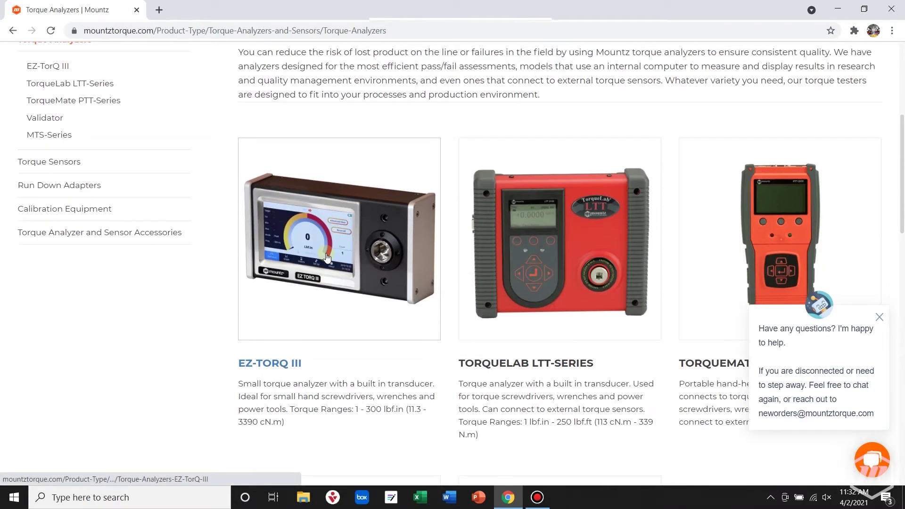
{"action": "left_click", "coordinate": [518, 272]}
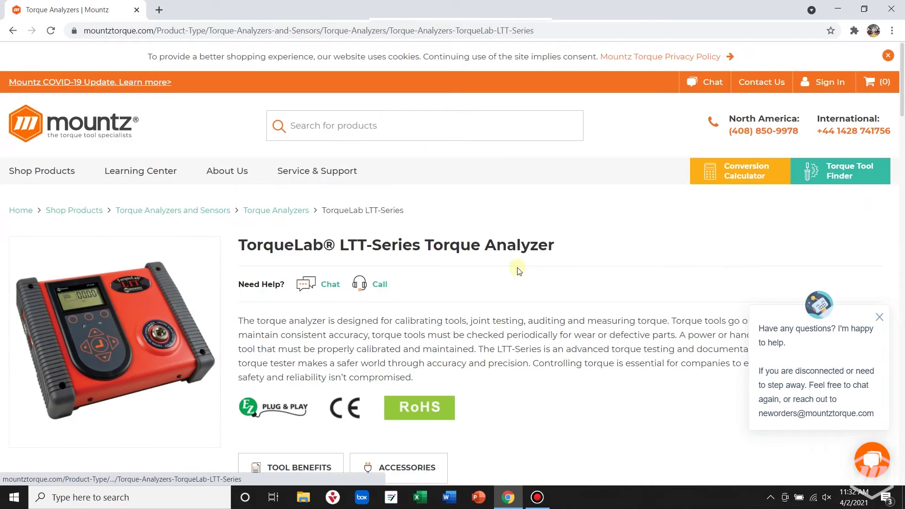
{"action": "scroll", "coordinate": [516, 272], "scroll_direction": "down", "scroll_amount": 5}
{"action": "scroll", "coordinate": [516, 272], "scroll_direction": "down", "scroll_amount": 15}
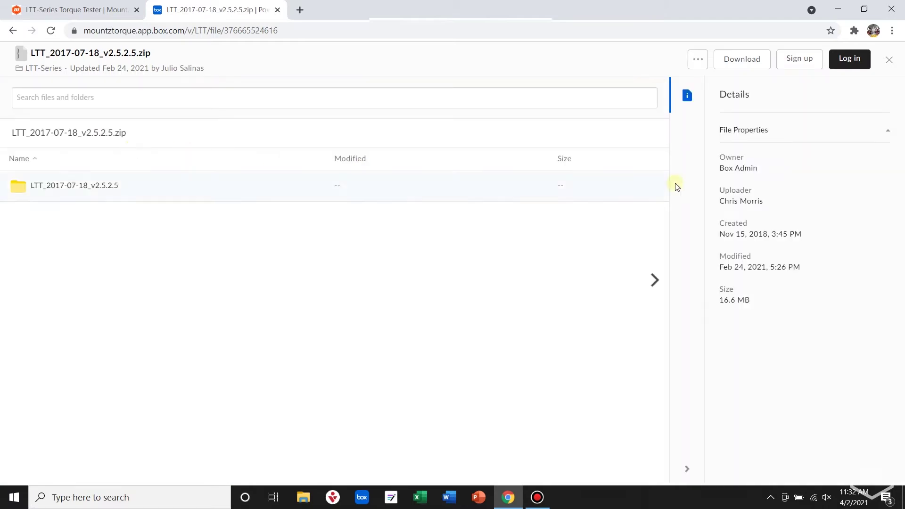
- Download the 16.6 MB LTT_2017-07-18_v2.5.2.5.zip from Box, dismissing the in-progress notice
{"action": "left_click", "coordinate": [740, 60]}
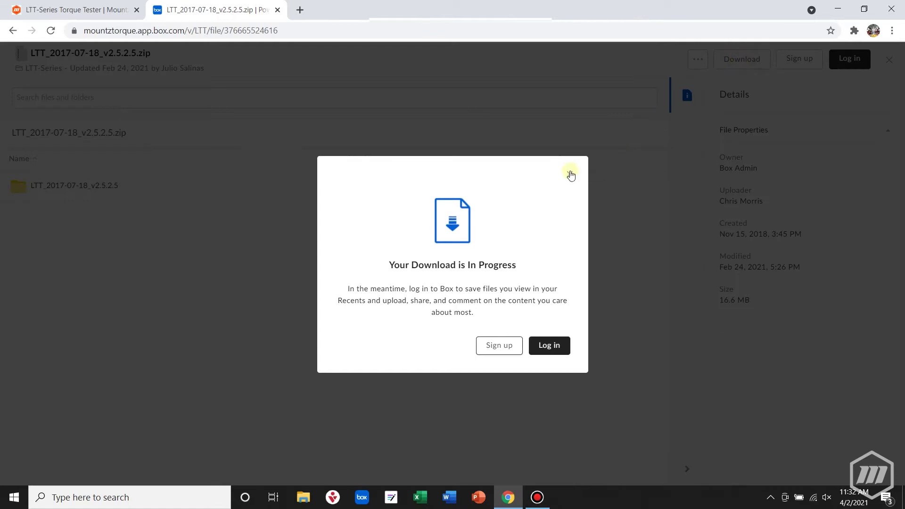
{"action": "left_click", "coordinate": [570, 173]}
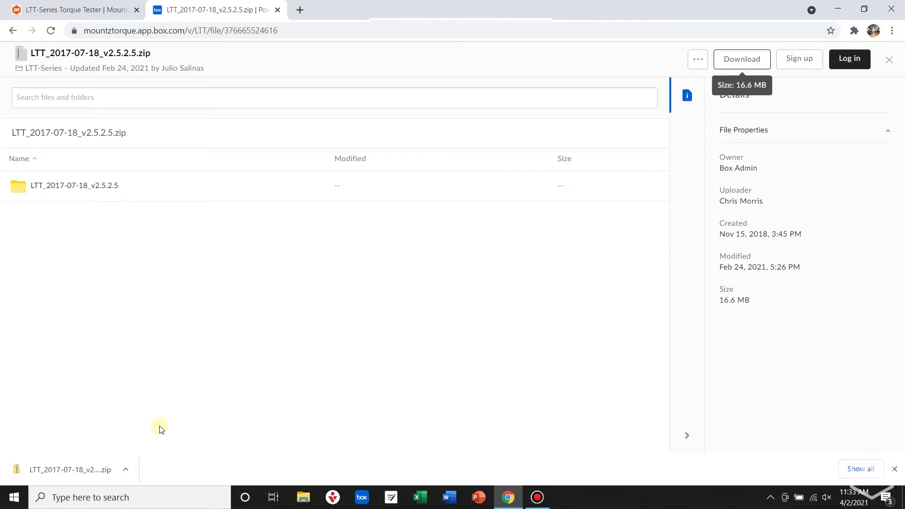
{"action": "left_click", "coordinate": [303, 499]}
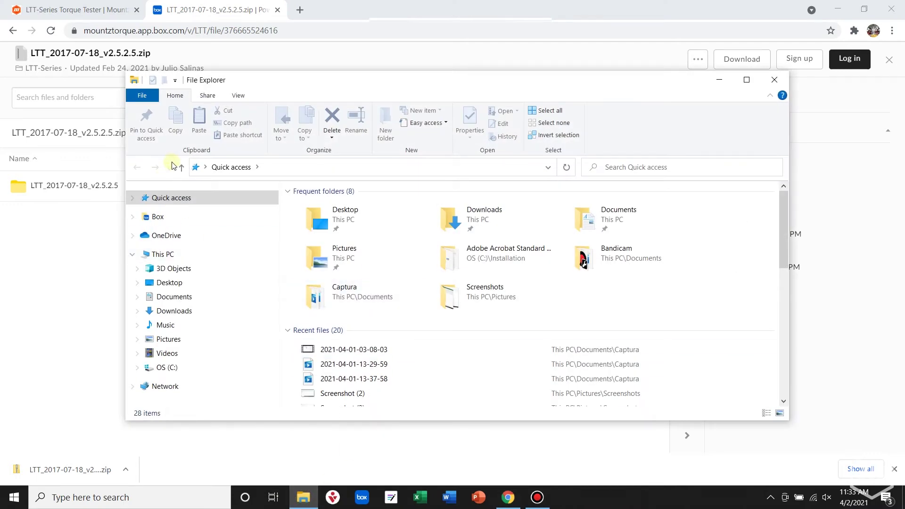
- Move LTT_2017-07-18_v2.5.2.5.zip from Downloads into C:\Installation and open that folder
{"action": "left_click", "coordinate": [449, 223]}
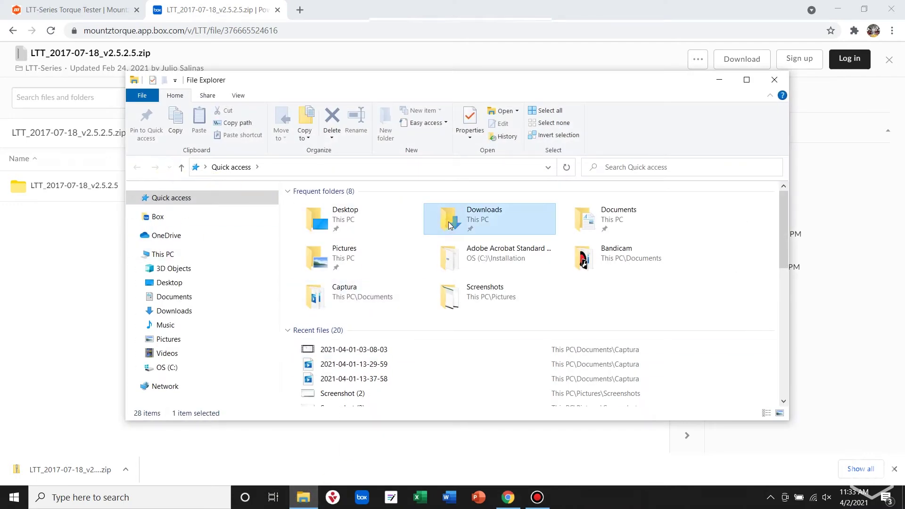
{"action": "double_click", "coordinate": [448, 222]}
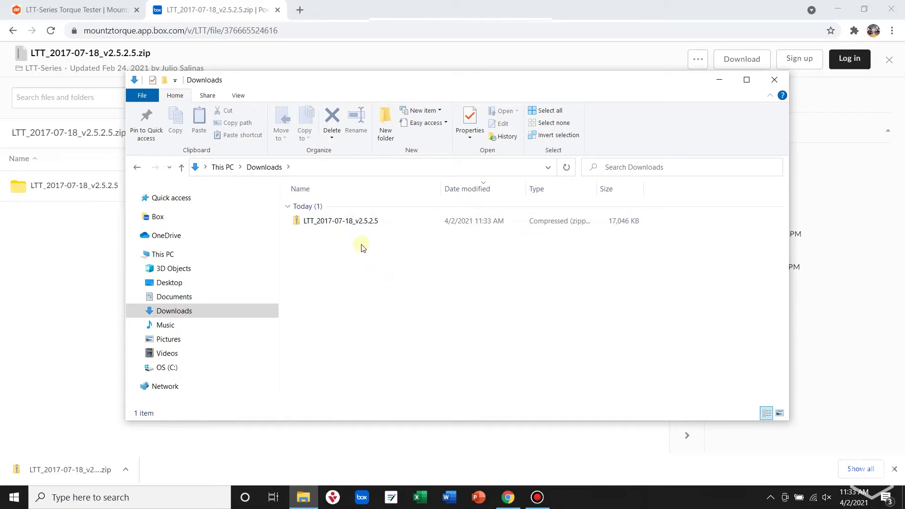
{"action": "left_click", "coordinate": [344, 223]}
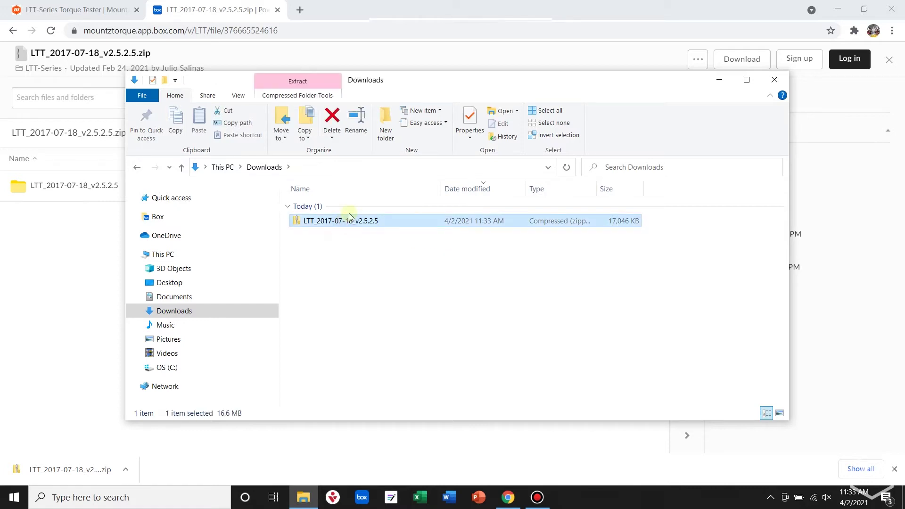
{"action": "left_click", "coordinate": [281, 127]}
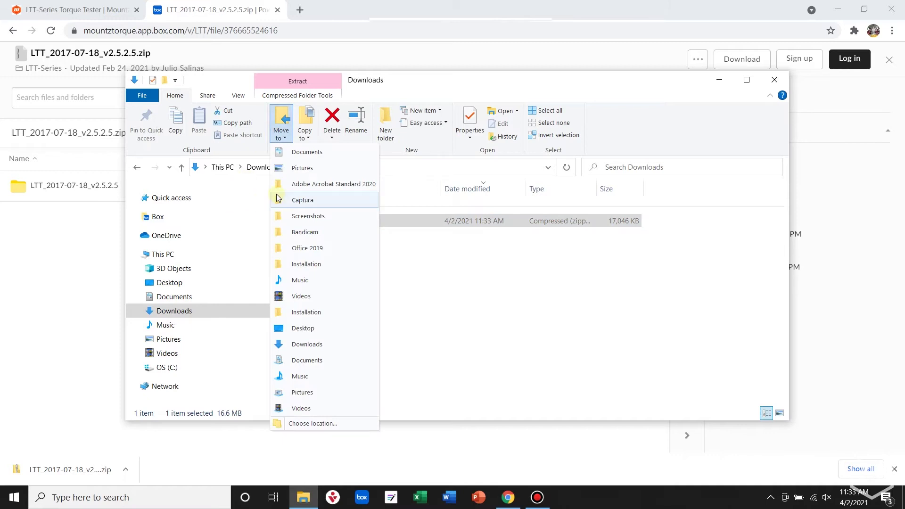
{"action": "left_click", "coordinate": [318, 266]}
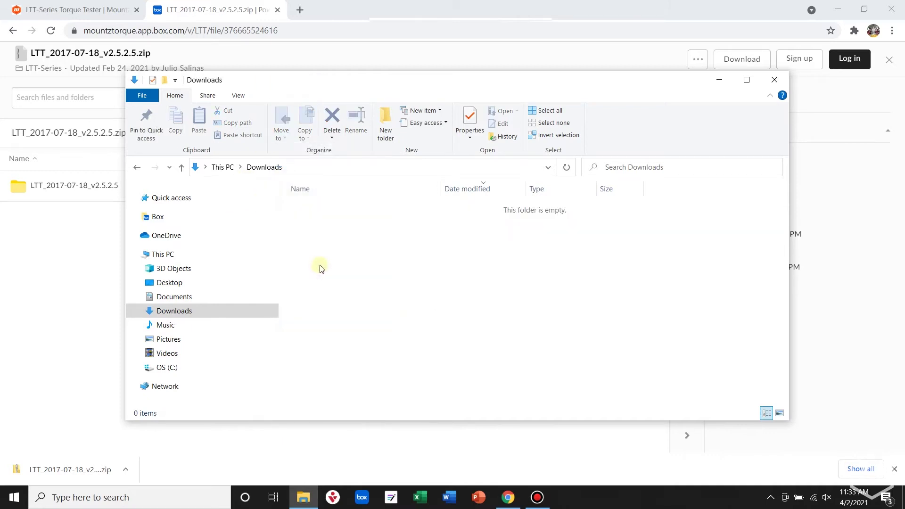
{"action": "left_click", "coordinate": [137, 368]}
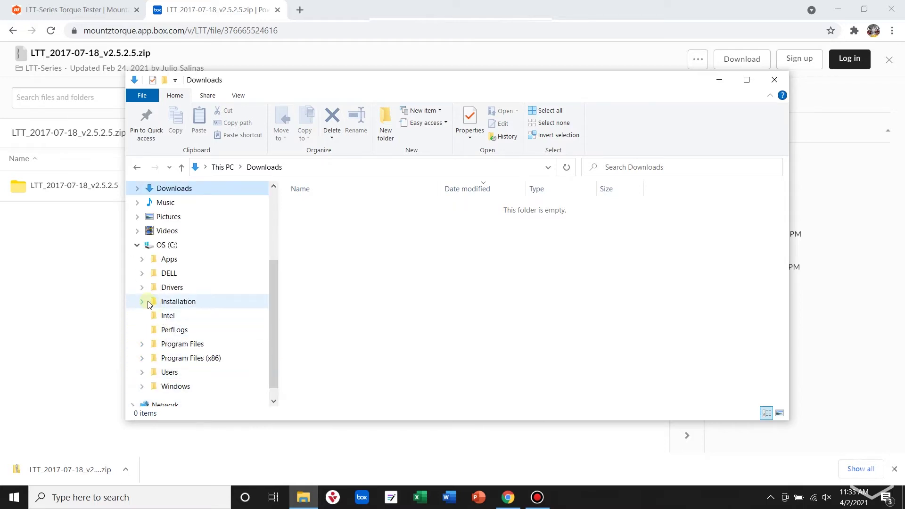
{"action": "left_click", "coordinate": [166, 304]}
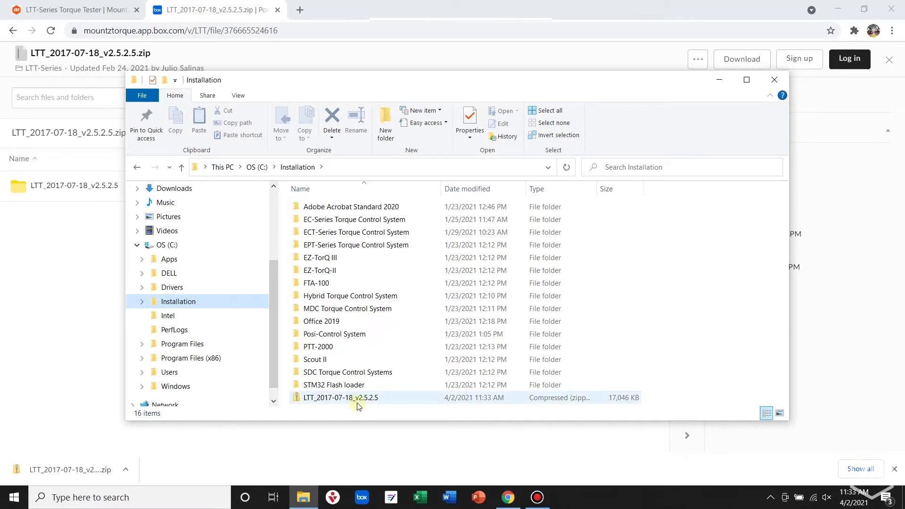
- Extract All the LTT zip into the default C:\Installation\LTT_2017-07-18_v2.5.2.5 folder
{"action": "right_click", "coordinate": [321, 398]}
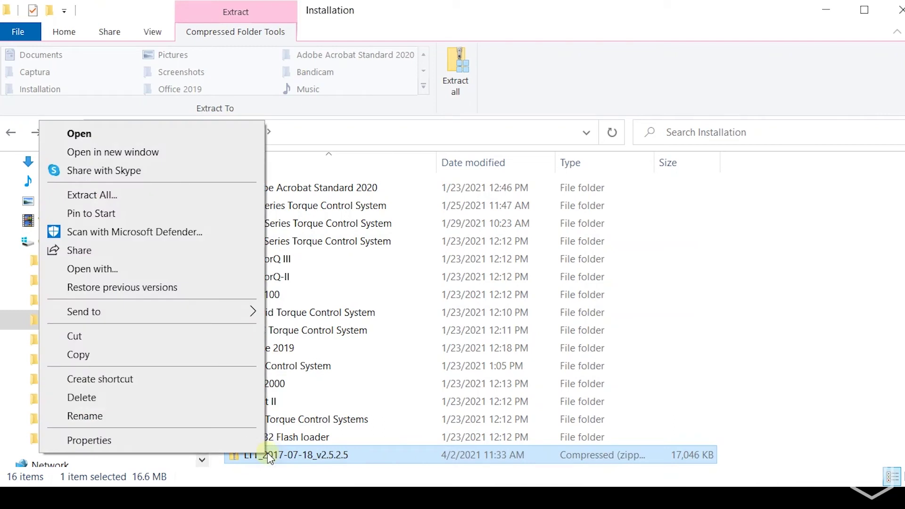
{"action": "left_click", "coordinate": [116, 196]}
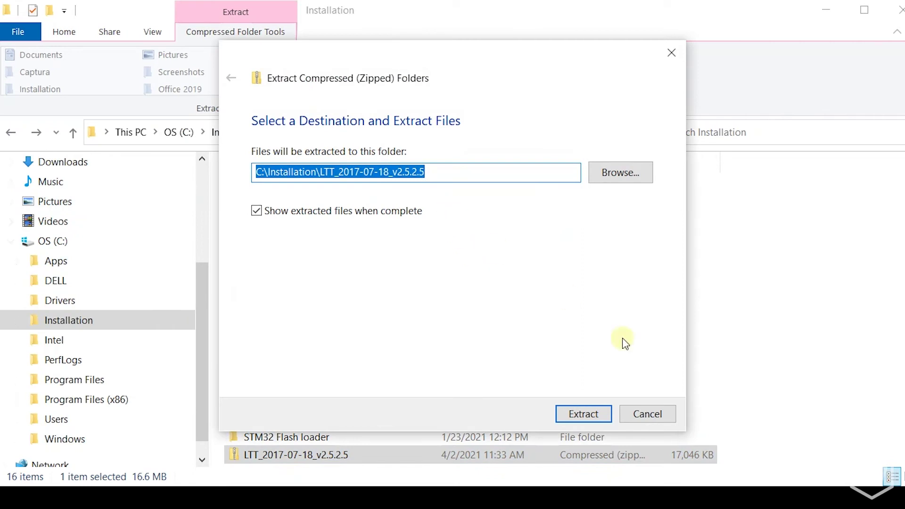
{"action": "left_click", "coordinate": [595, 415]}
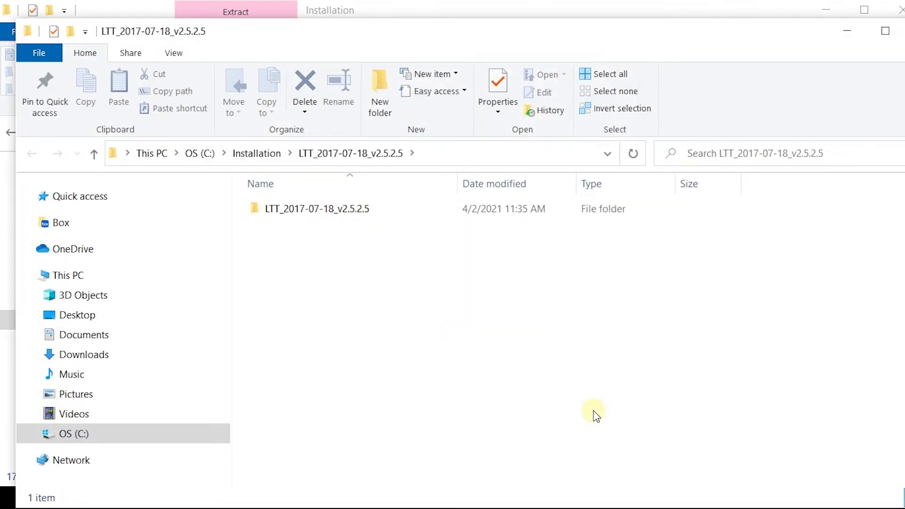
- Run the Mountz Torque Meter Interface installer from the extracted folder, bypassing the SmartScreen warning
{"action": "double_click", "coordinate": [290, 209]}
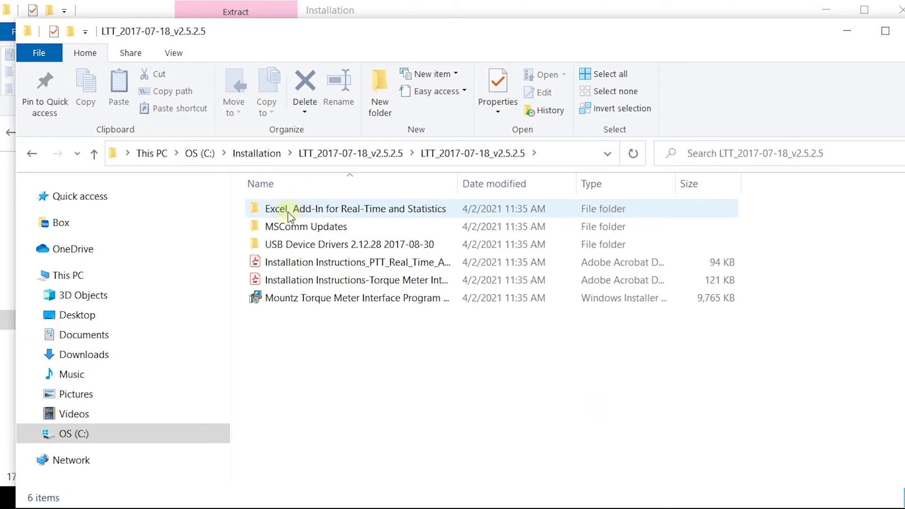
{"action": "double_click", "coordinate": [327, 298]}
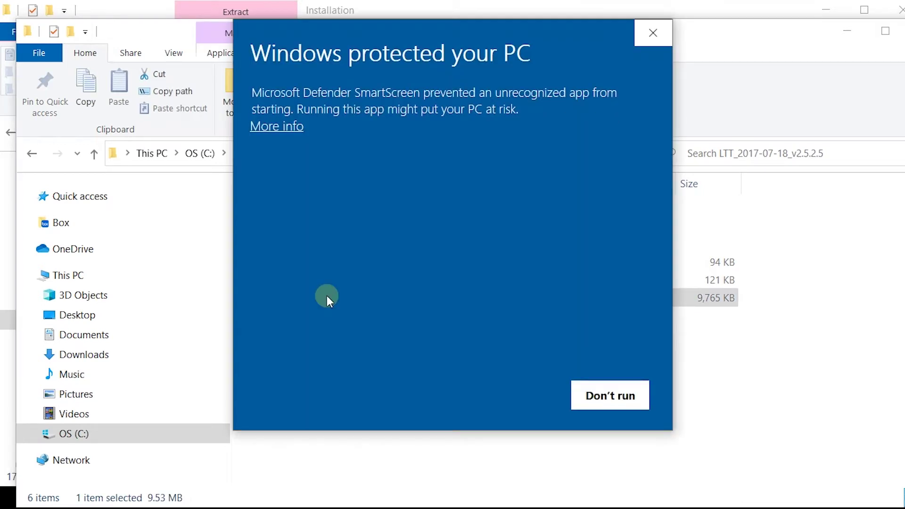
{"action": "left_click", "coordinate": [288, 127]}
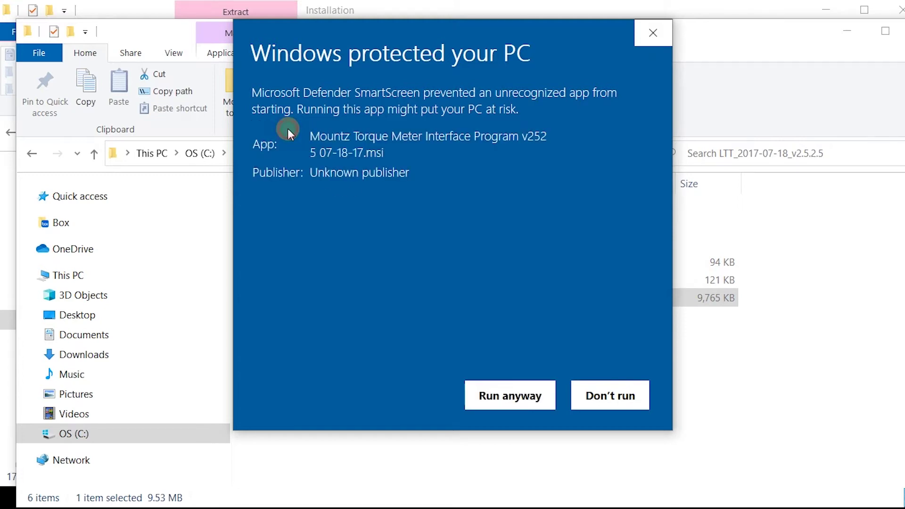
{"action": "left_click", "coordinate": [494, 395]}
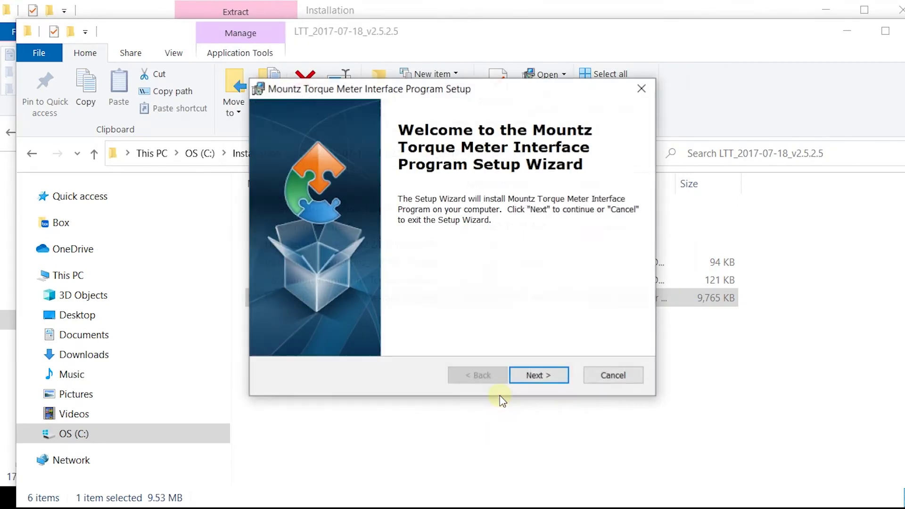
- Install into the default Program Files (x86)\Mountz folder and finish the wizard
{"action": "left_click", "coordinate": [537, 375]}
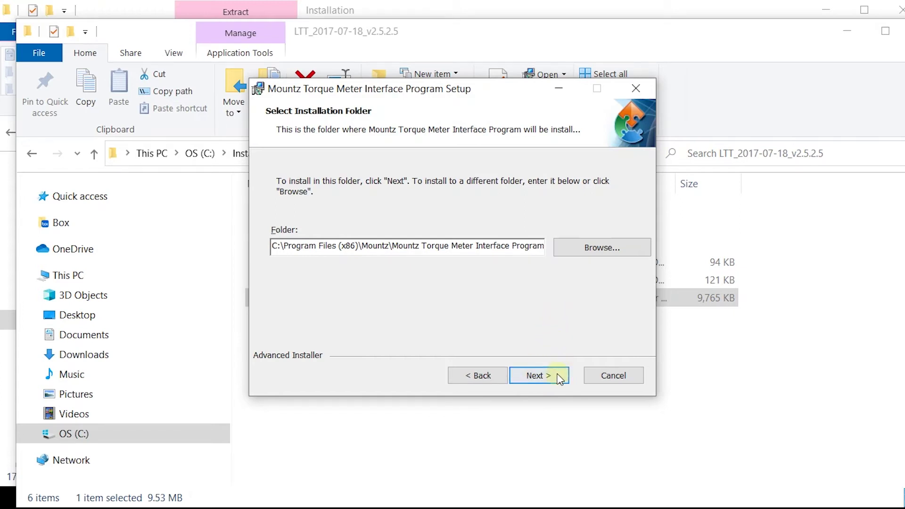
{"action": "left_click", "coordinate": [540, 377]}
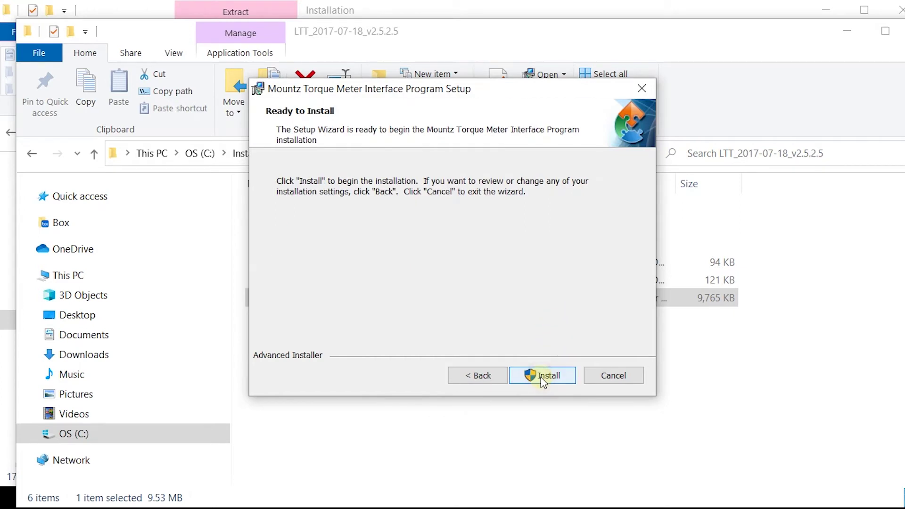
{"action": "left_click", "coordinate": [541, 376]}
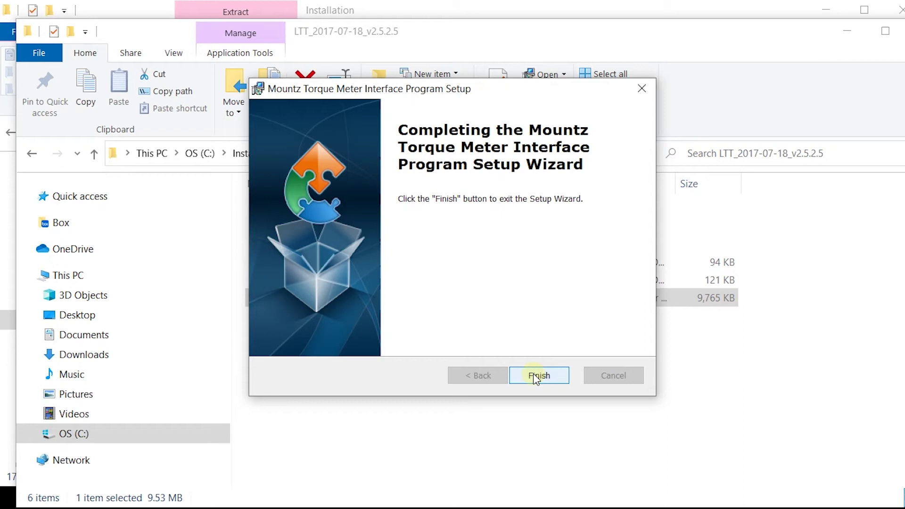
{"action": "left_click", "coordinate": [537, 376]}
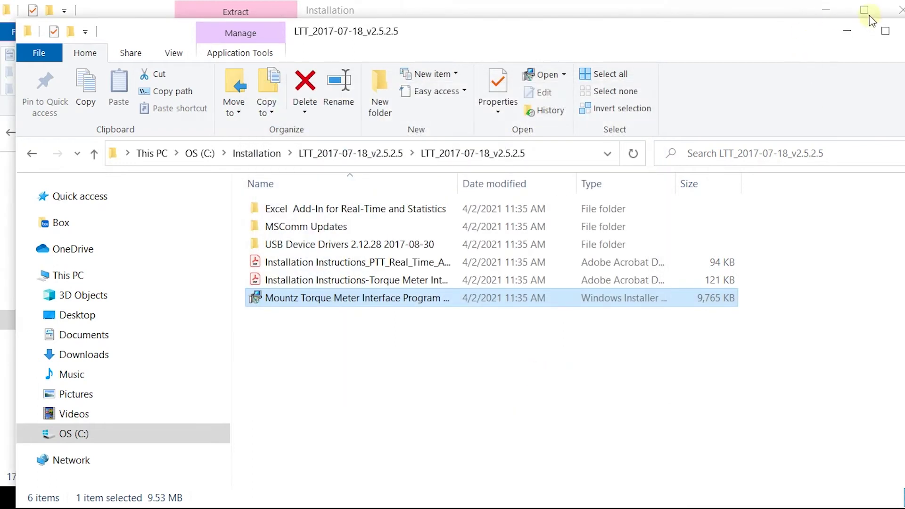
- Close both Explorer windows, then launch Torque Meter Interface from the desktop, maximized
{"action": "left_click", "coordinate": [902, 30]}
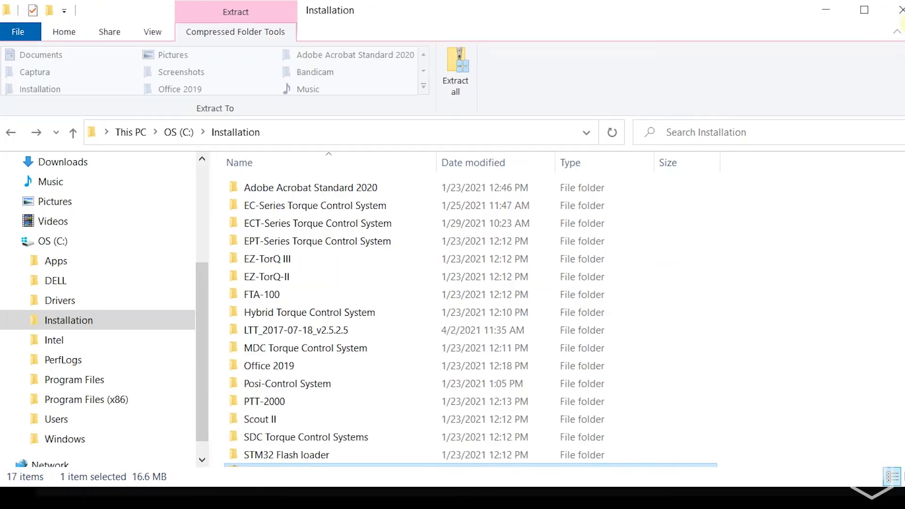
{"action": "left_click", "coordinate": [895, 8]}
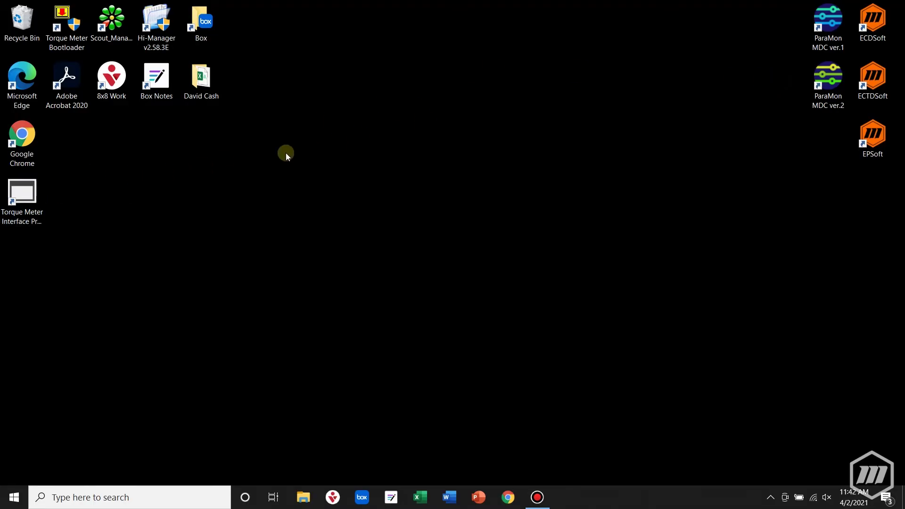
{"action": "double_click", "coordinate": [18, 189]}
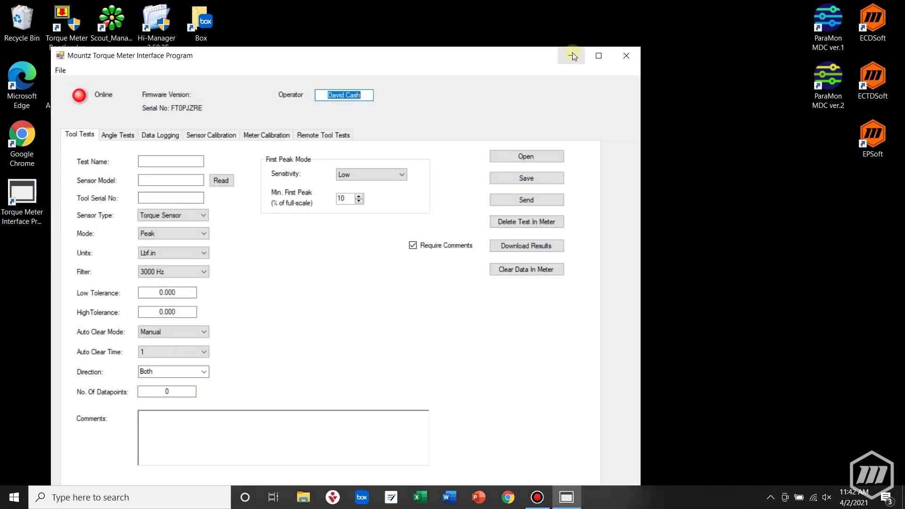
{"action": "left_click", "coordinate": [597, 56]}
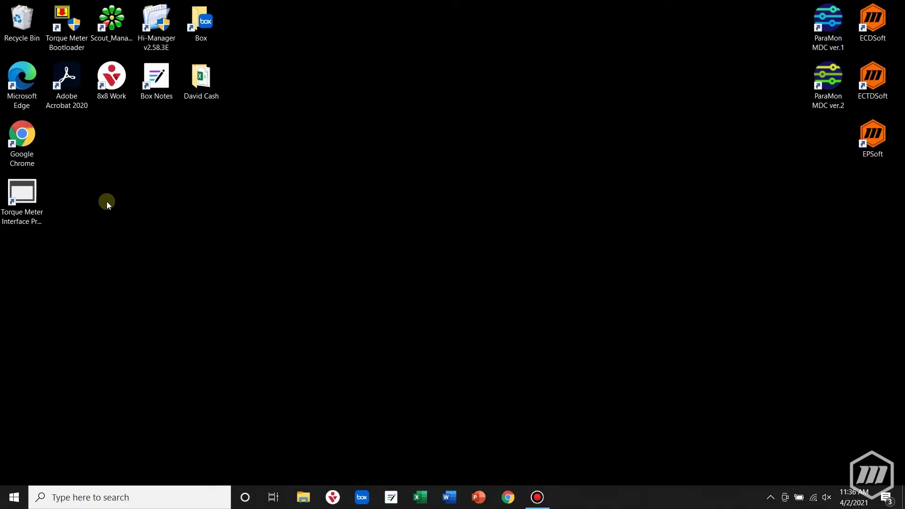
- Open Device Manager by searching 'dev' and start Update driver on USB Serial Port under Other devices
{"action": "left_click", "coordinate": [145, 497]}
{"action": "type", "text": "dev"}
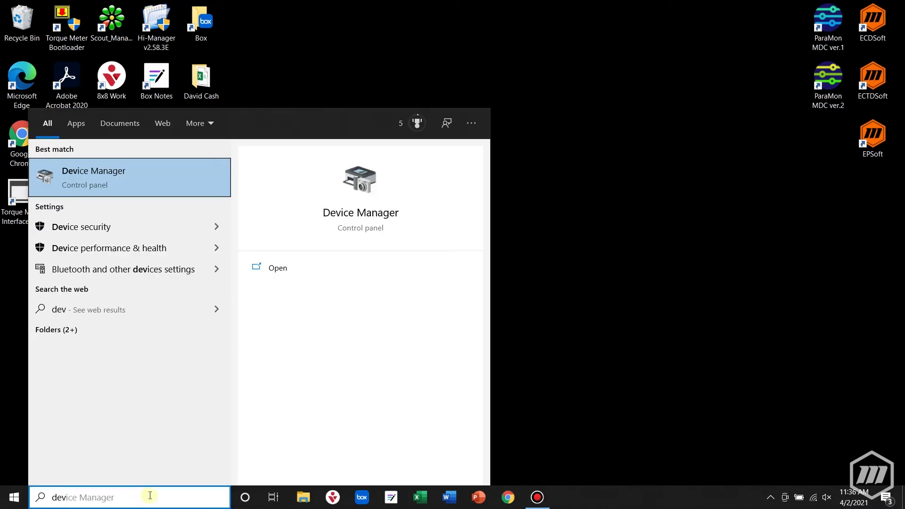
{"action": "left_click", "coordinate": [73, 169]}
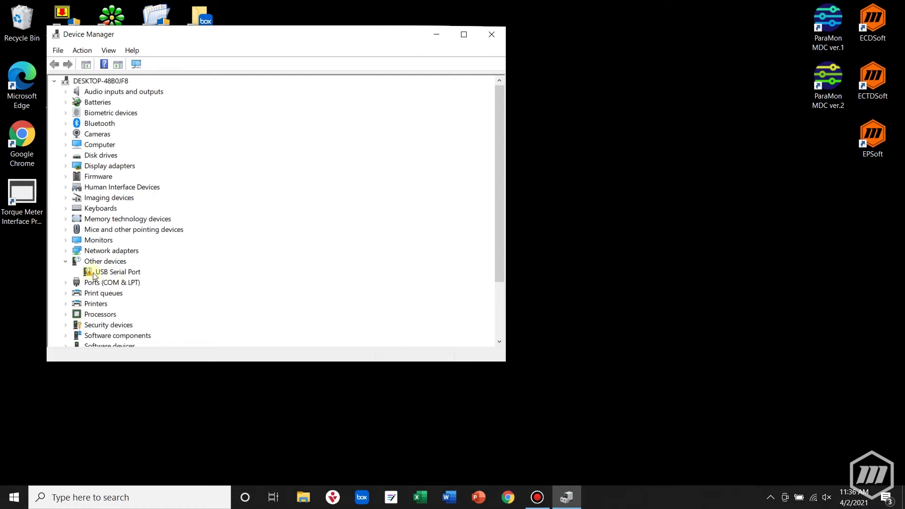
{"action": "right_click", "coordinate": [128, 276]}
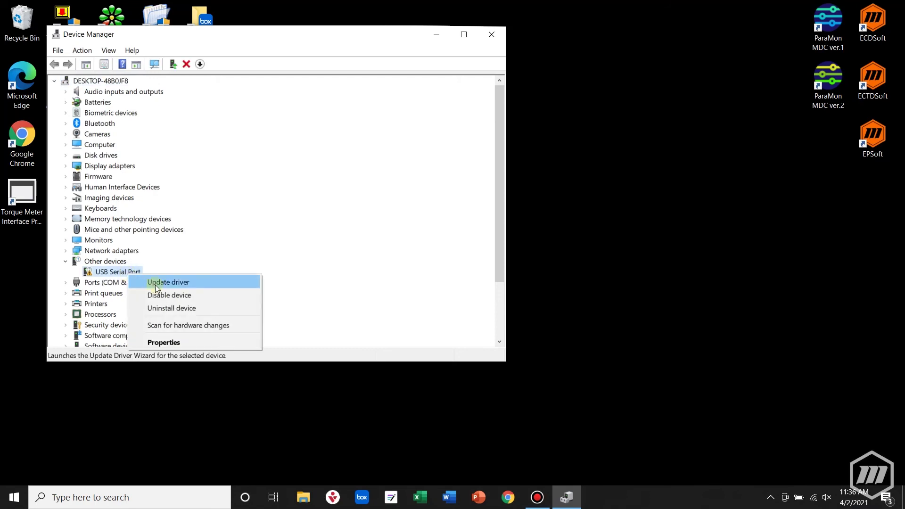
{"action": "left_click", "coordinate": [155, 282]}
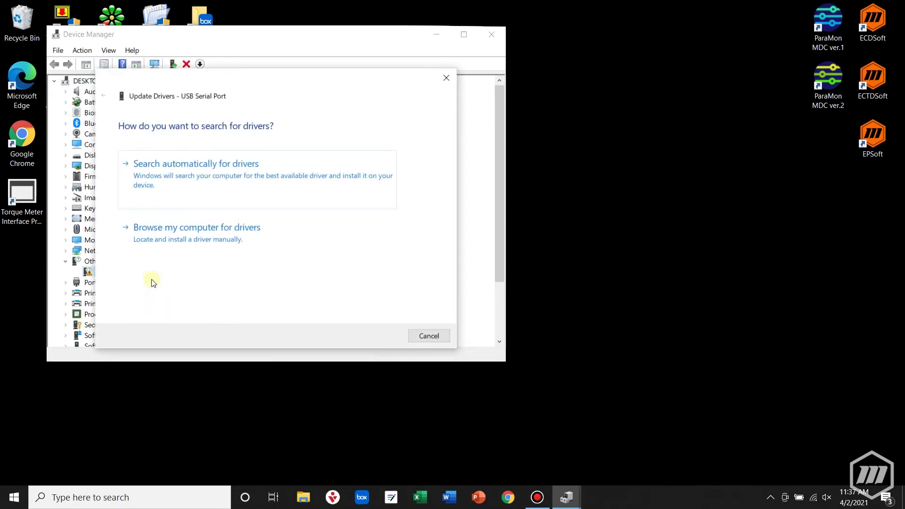
- Set the driver location to C:\Installation\LTT_2017-07-18_v2.5.2.5\USB Device Drivers 2.12.28 2017-08-30
{"action": "left_click", "coordinate": [154, 232]}
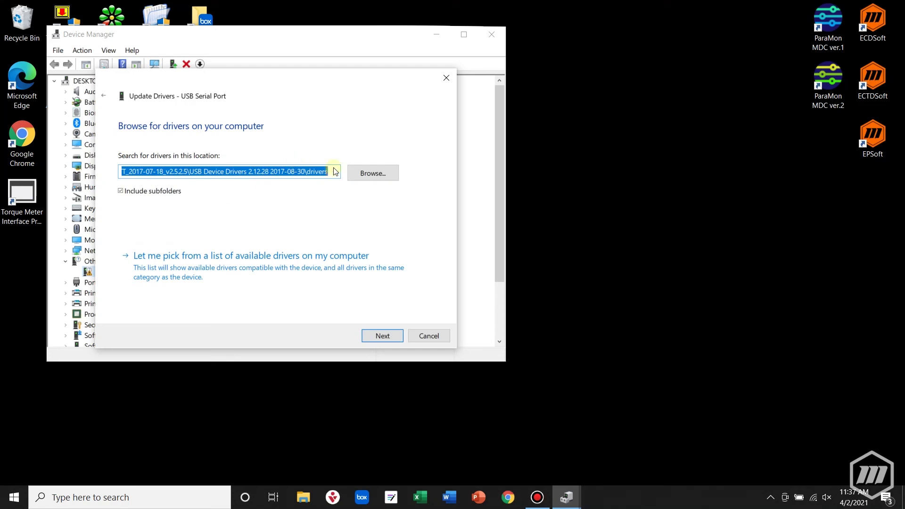
{"action": "left_click", "coordinate": [371, 173]}
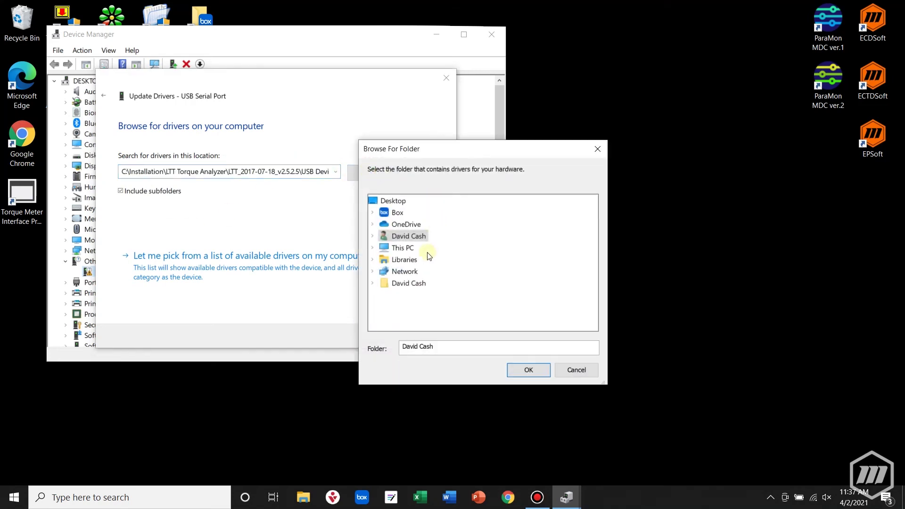
{"action": "left_click", "coordinate": [374, 248]}
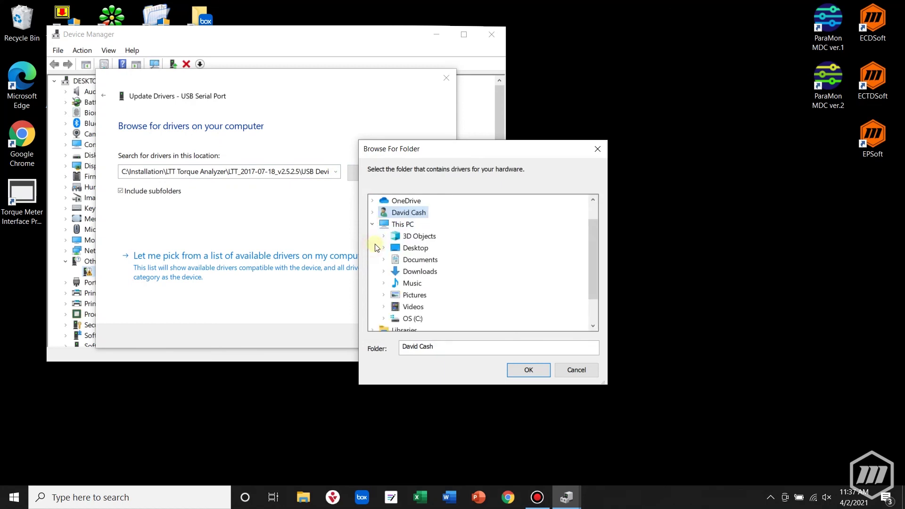
{"action": "left_click", "coordinate": [384, 319]}
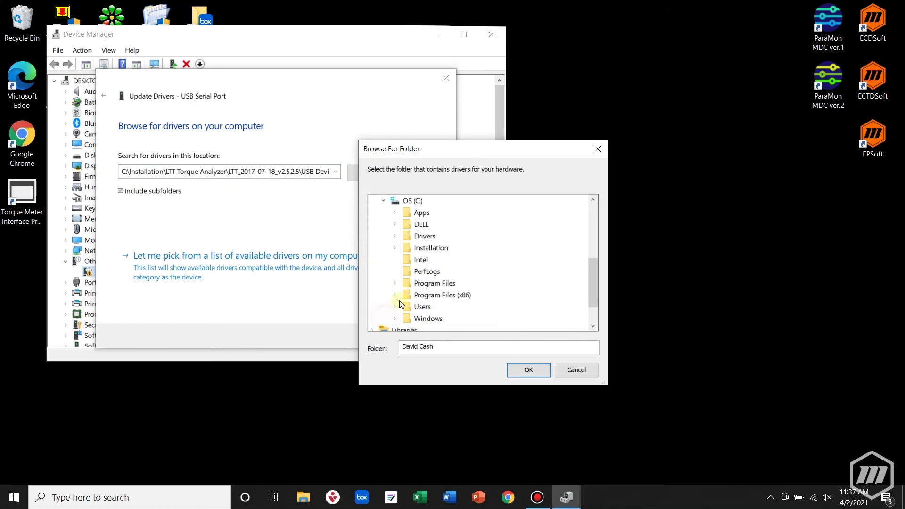
{"action": "left_click", "coordinate": [396, 248]}
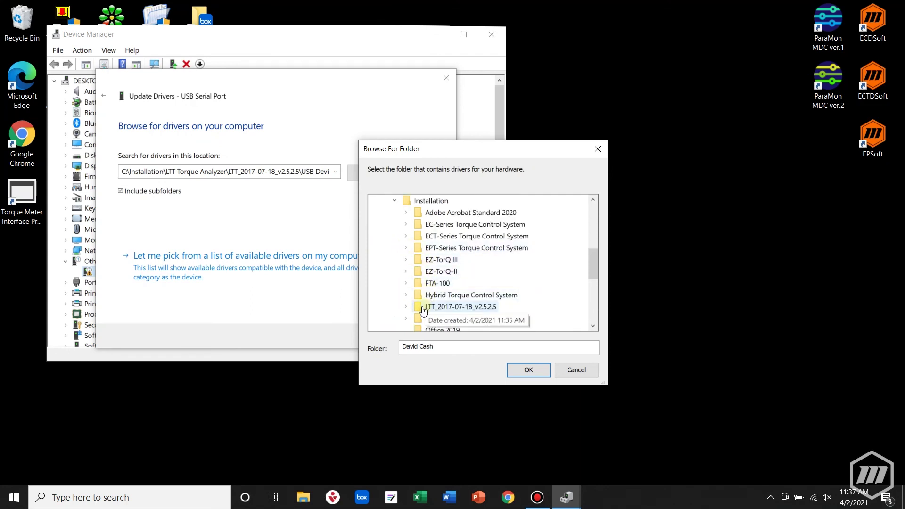
{"action": "left_click", "coordinate": [407, 307]}
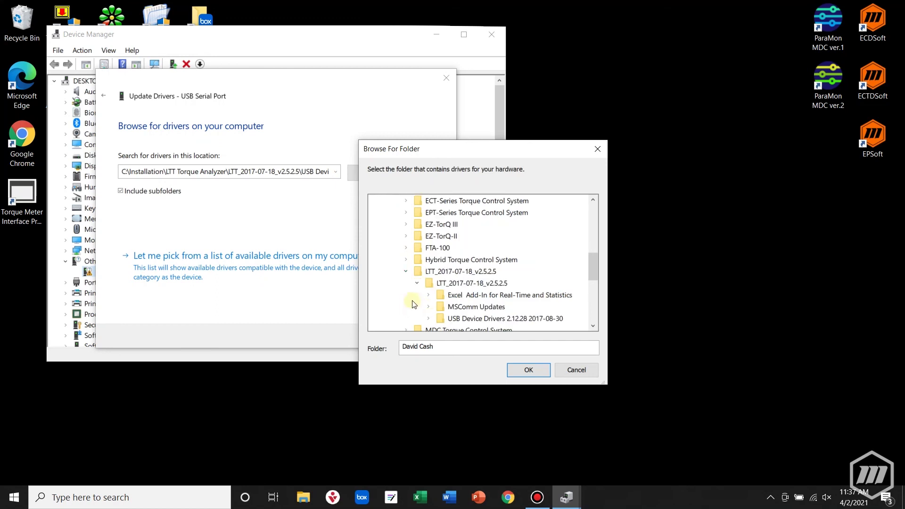
{"action": "left_click", "coordinate": [463, 319]}
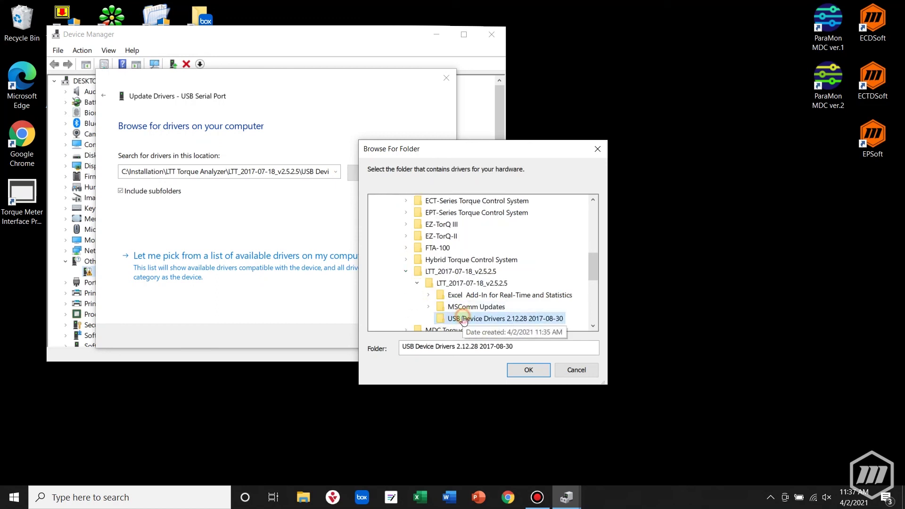
{"action": "left_click", "coordinate": [527, 371]}
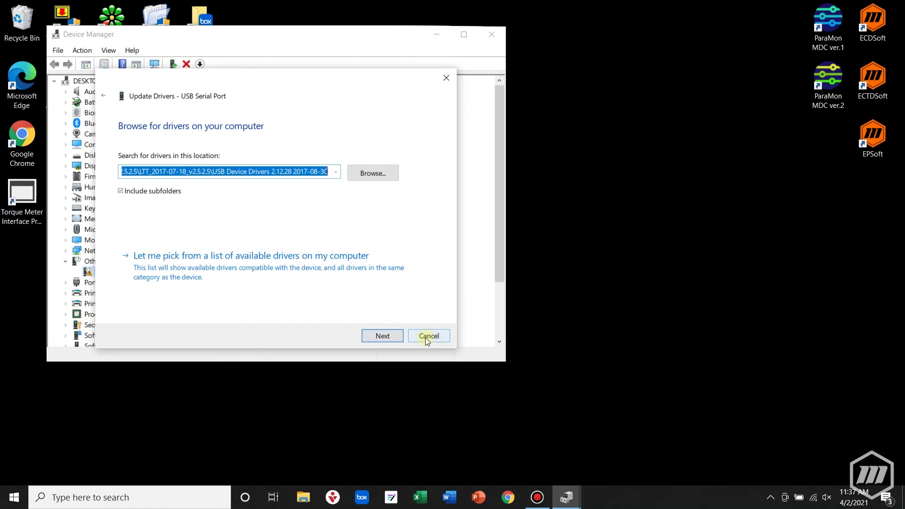
- Run the driver search, dismiss the 'unable to install' failure, and close Device Manager
{"action": "left_click", "coordinate": [381, 335]}
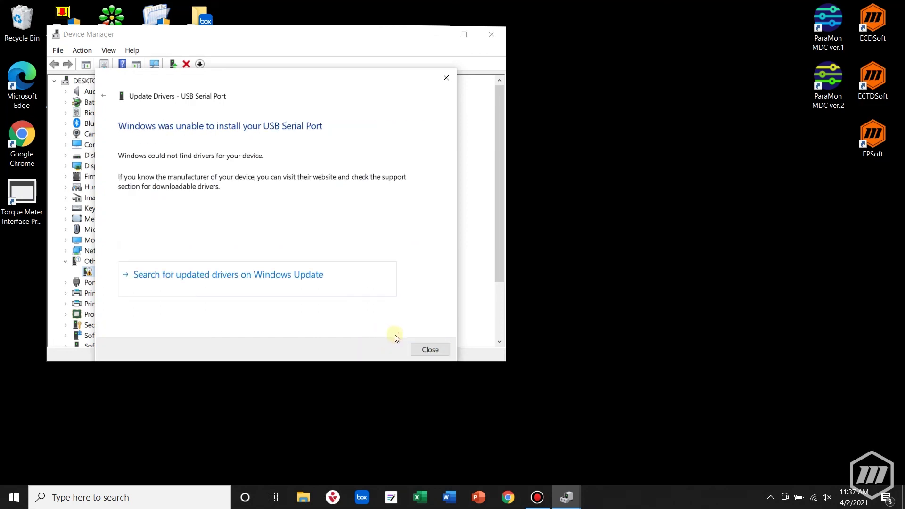
{"action": "left_click", "coordinate": [426, 350]}
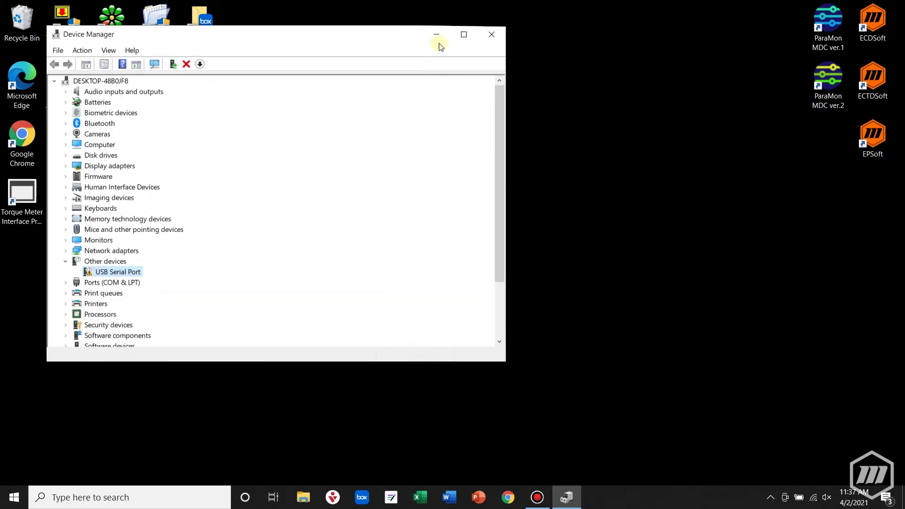
{"action": "left_click", "coordinate": [498, 35]}
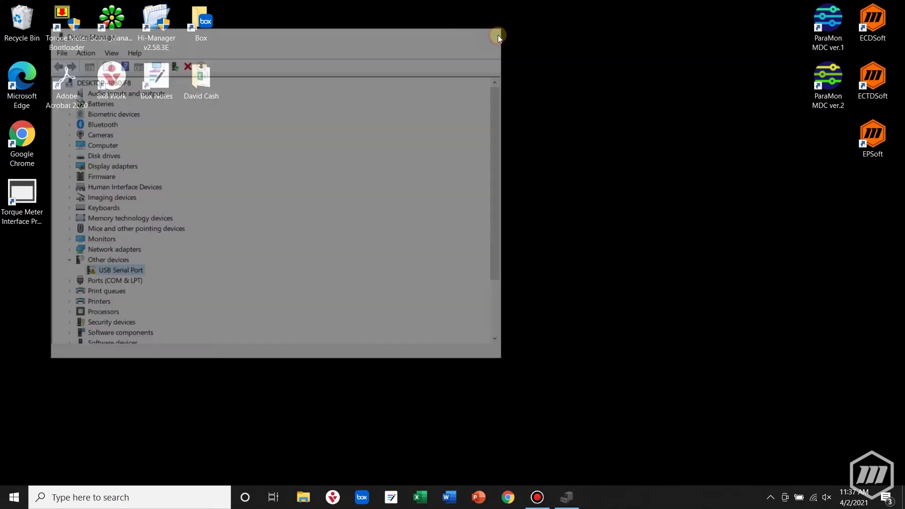